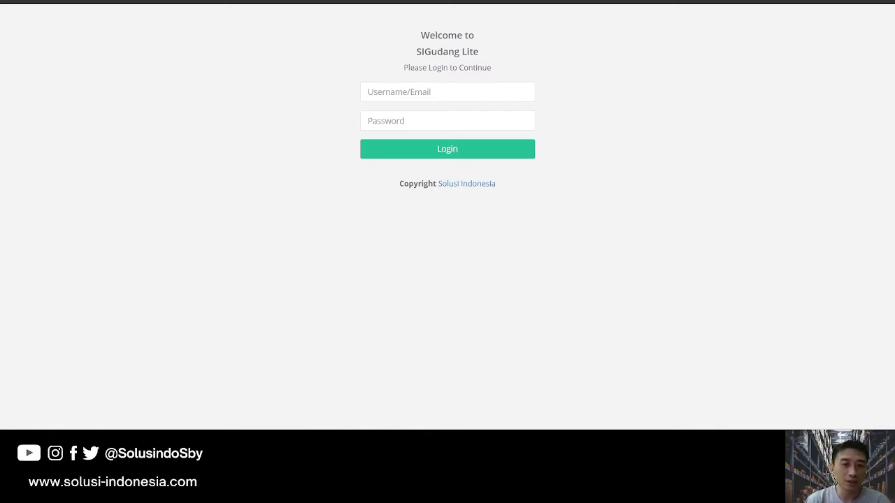
Log in with the admin username and the administrator password.
{"action": "type", "text": "admin"}
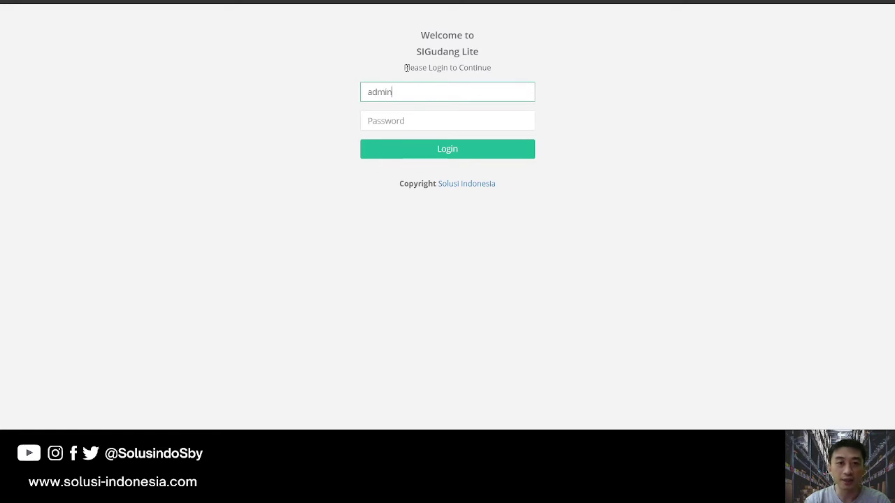
{"action": "key", "text": "Tab"}
{"action": "type", "text": "admin123"}
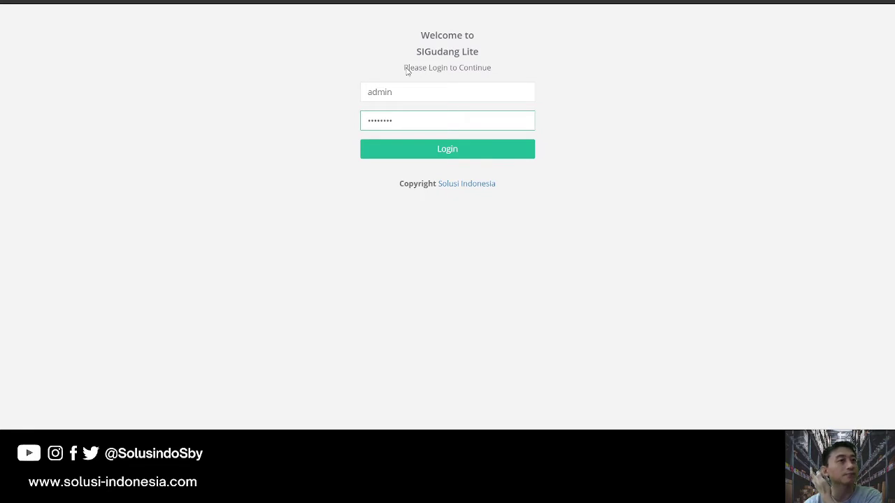
{"action": "key", "text": "Return"}
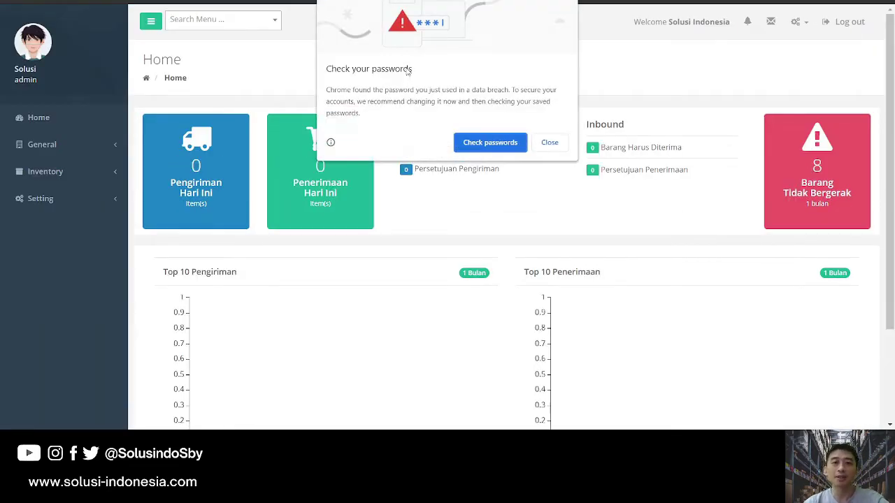
Dismiss the browser's password warning and browse the General master data section.
{"action": "left_click", "coordinate": [549, 143]}
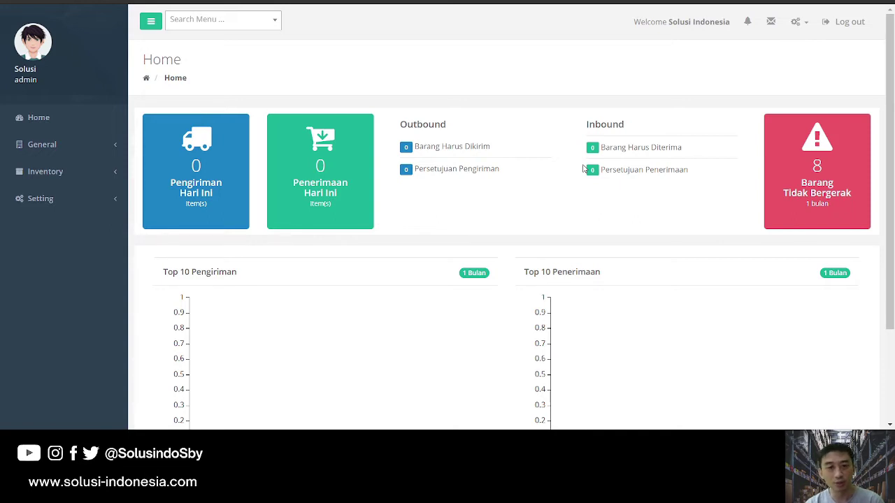
{"action": "scroll", "coordinate": [580, 226], "scroll_direction": "down", "scroll_amount": 3}
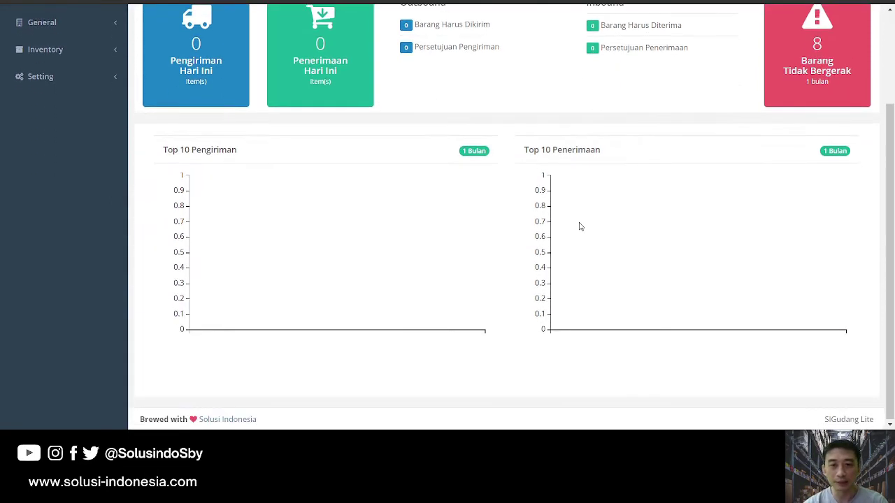
{"action": "scroll", "coordinate": [579, 225], "scroll_direction": "up", "scroll_amount": 3}
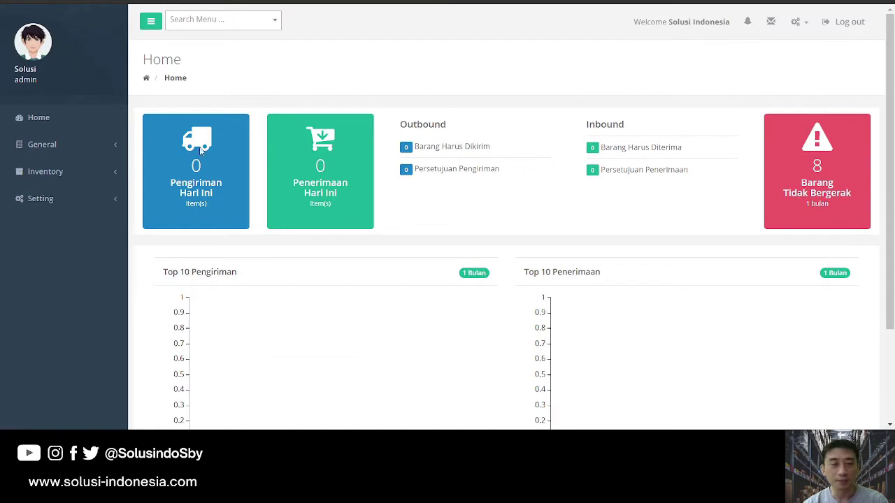
{"action": "left_click", "coordinate": [49, 146]}
{"action": "left_click", "coordinate": [62, 169]}
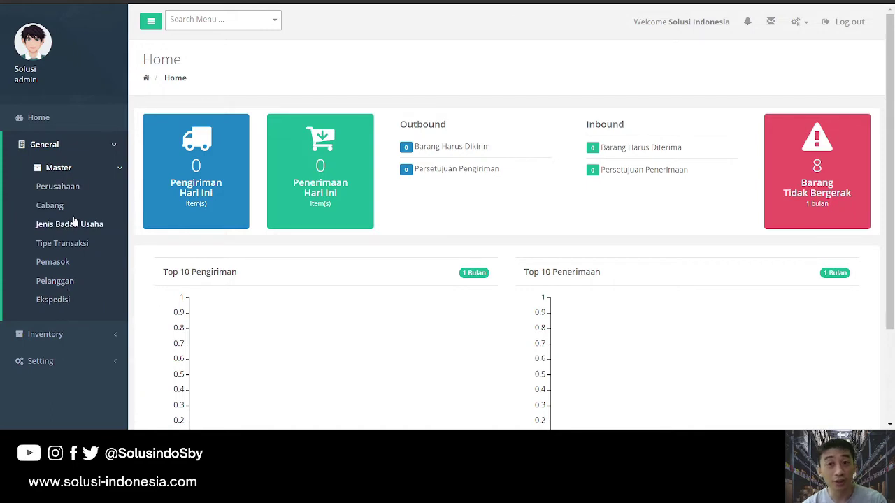
{"action": "left_click", "coordinate": [100, 146]}
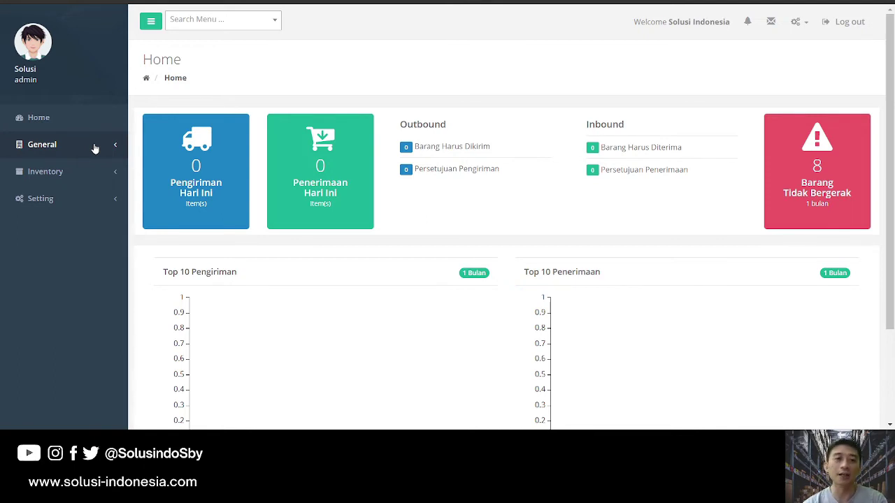
{"action": "left_click", "coordinate": [100, 145]}
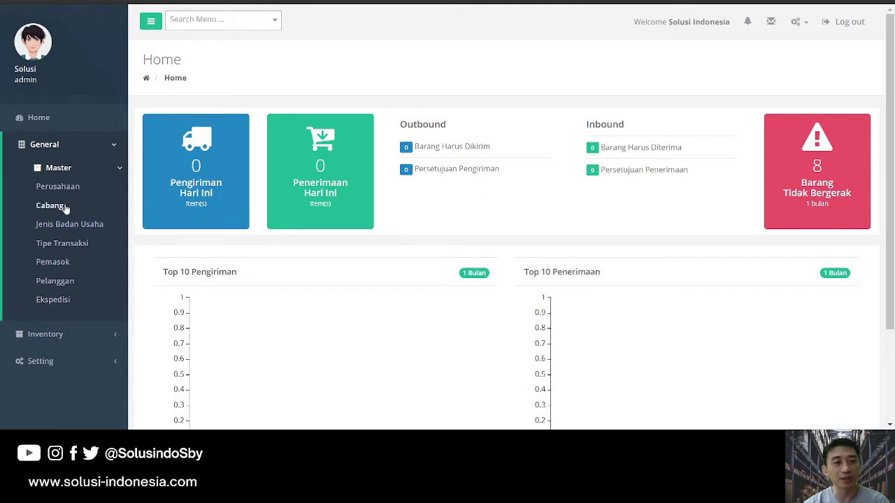
{"action": "scroll", "coordinate": [81, 140], "scroll_direction": "down", "scroll_amount": 1}
{"action": "left_click", "coordinate": [87, 87]}
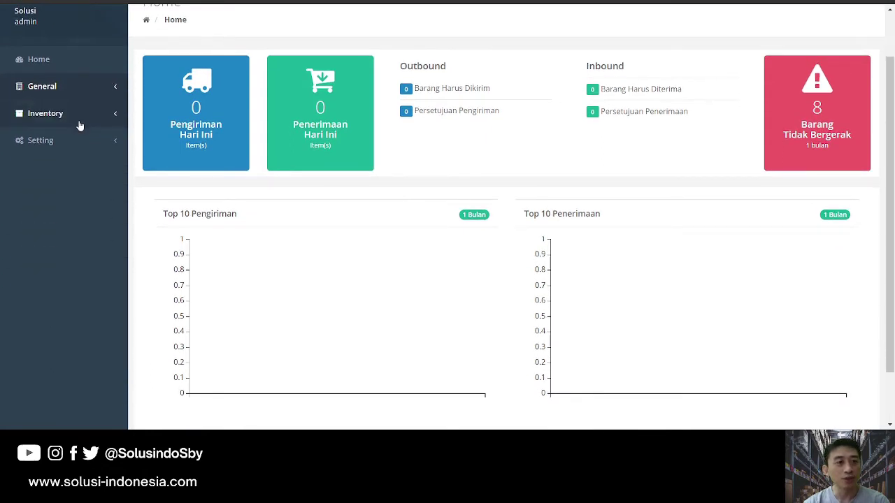
Expand Inventory > Master in the sidebar and open the Barang product list.
{"action": "left_click", "coordinate": [79, 116]}
{"action": "left_click", "coordinate": [70, 138]}
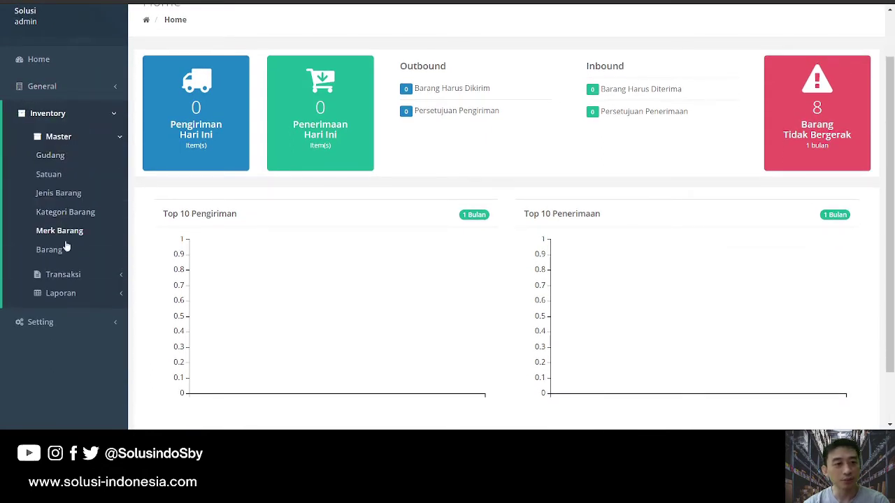
{"action": "left_click", "coordinate": [69, 274]}
{"action": "left_click", "coordinate": [105, 113]}
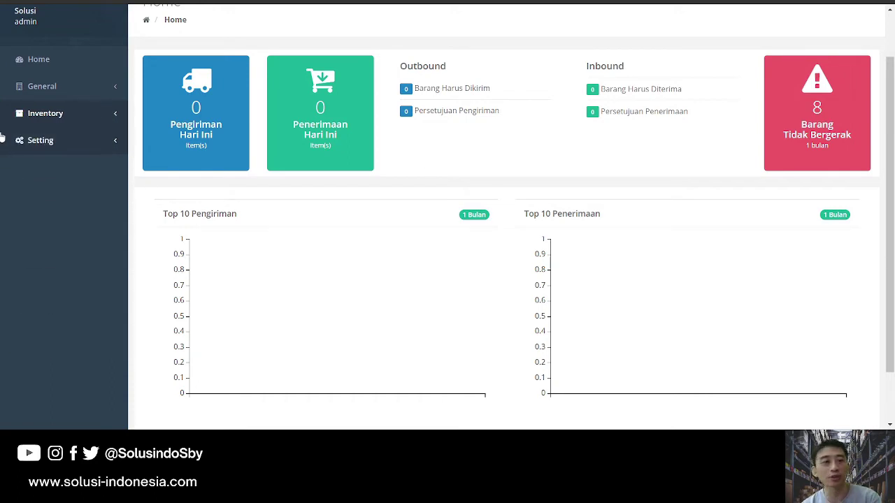
{"action": "left_click", "coordinate": [84, 114]}
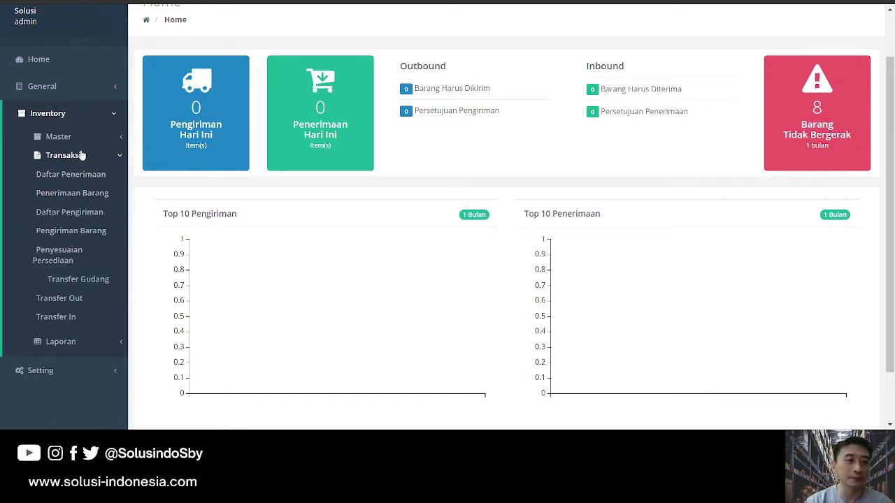
{"action": "left_click", "coordinate": [79, 138]}
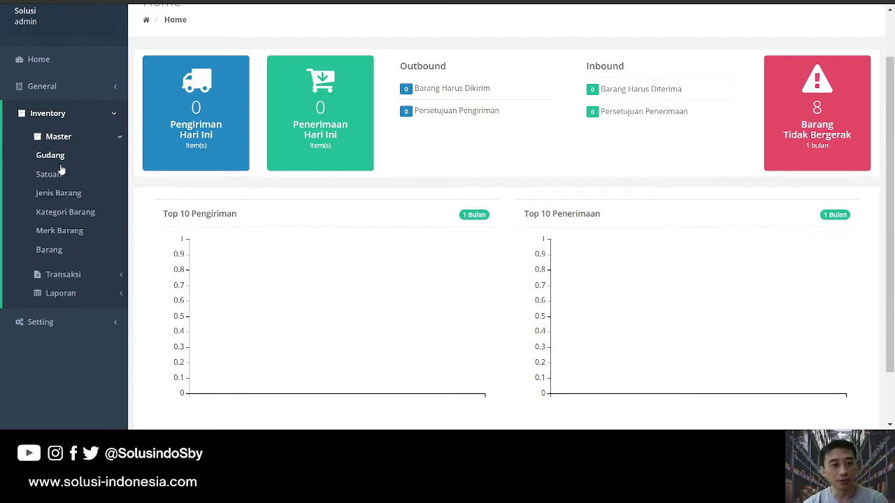
{"action": "left_click", "coordinate": [59, 252]}
Scroll the Barang list and preview, then deselect, the Buavita Apple 500Ml unit details.
{"action": "scroll", "coordinate": [514, 190], "scroll_direction": "down", "scroll_amount": 1}
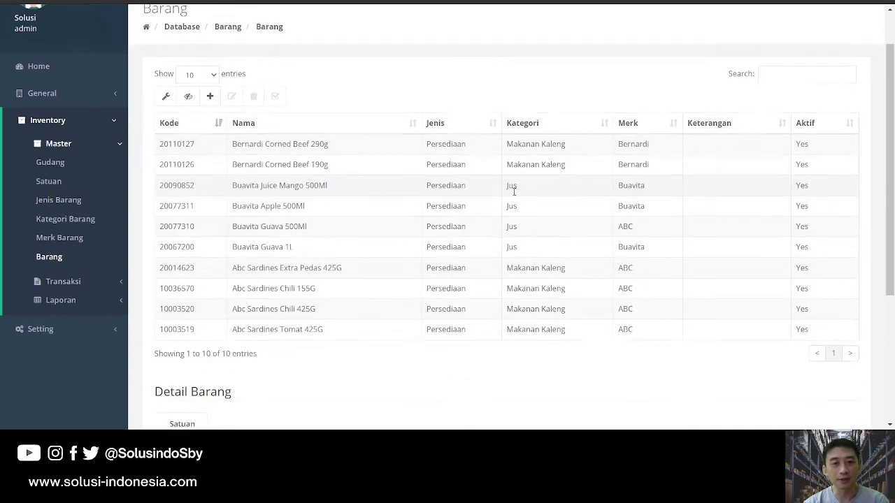
{"action": "scroll", "coordinate": [419, 184], "scroll_direction": "down", "scroll_amount": 3}
{"action": "scroll", "coordinate": [419, 186], "scroll_direction": "up", "scroll_amount": 4}
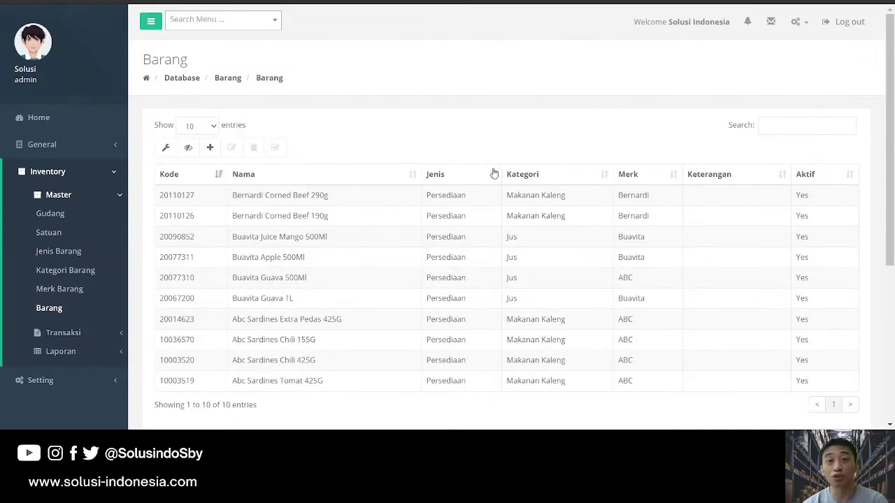
{"action": "scroll", "coordinate": [448, 199], "scroll_direction": "down", "scroll_amount": 1}
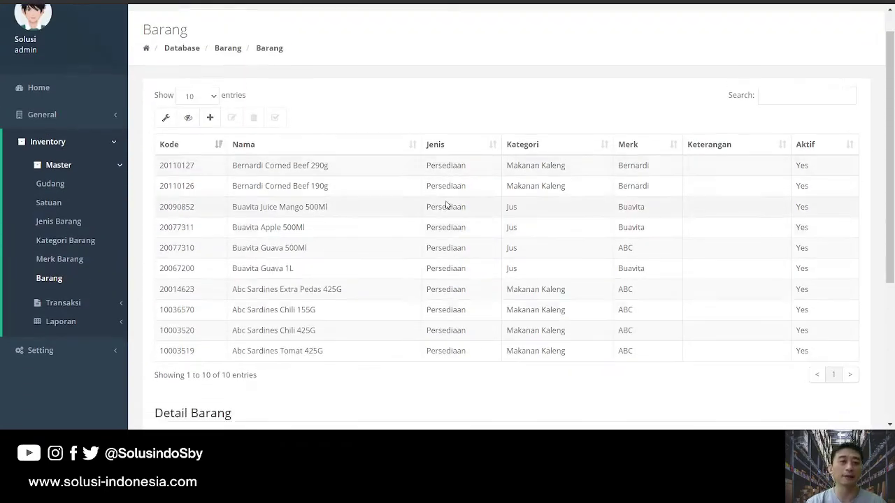
{"action": "scroll", "coordinate": [419, 209], "scroll_direction": "down", "scroll_amount": 1}
{"action": "left_click", "coordinate": [407, 210]}
{"action": "scroll", "coordinate": [408, 209], "scroll_direction": "down", "scroll_amount": 3}
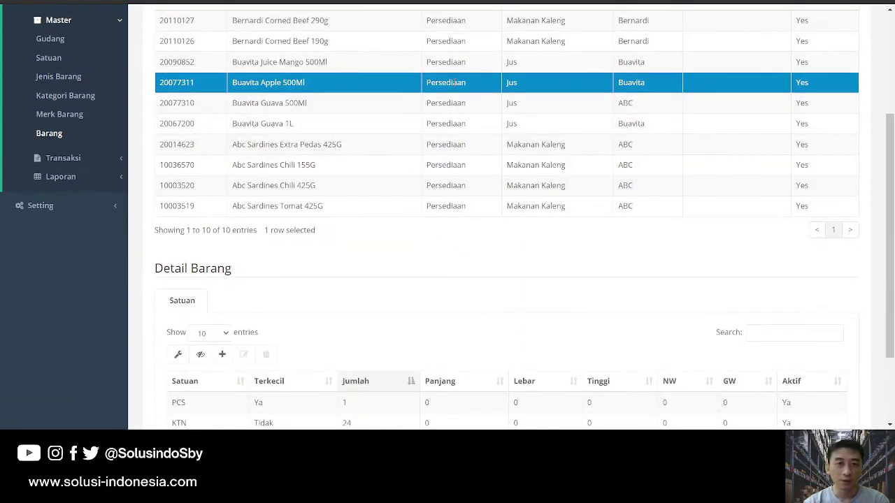
{"action": "left_click", "coordinate": [453, 82]}
{"action": "scroll", "coordinate": [399, 152], "scroll_direction": "up", "scroll_amount": 2}
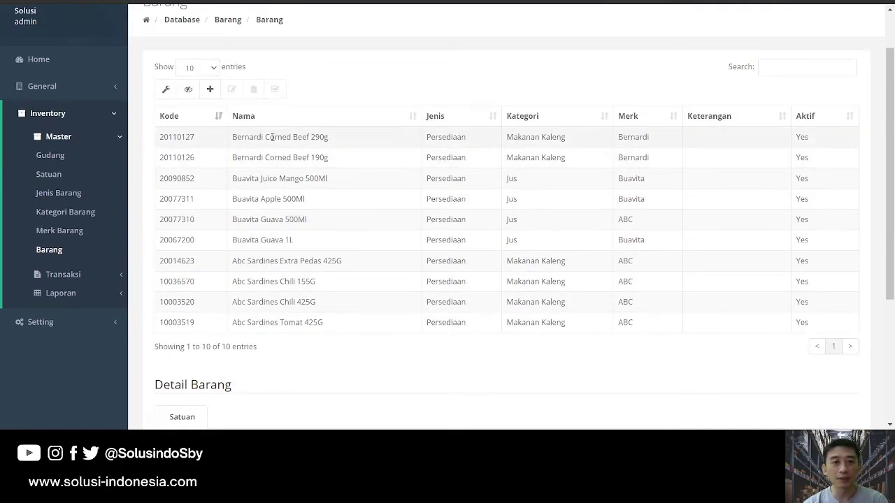
Review Bernardi Corned Beef 290g's units in Detail Barang, then open the Gudang list.
{"action": "left_click", "coordinate": [294, 137]}
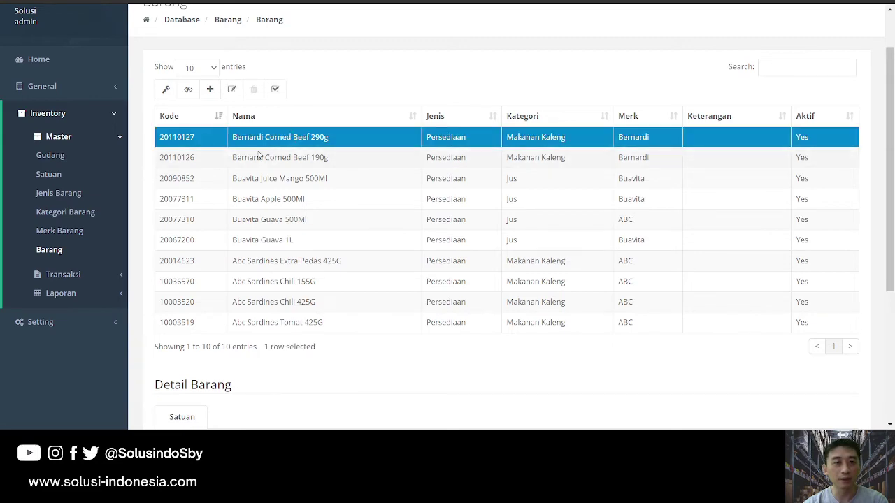
{"action": "scroll", "coordinate": [269, 154], "scroll_direction": "down", "scroll_amount": 1}
{"action": "scroll", "coordinate": [270, 154], "scroll_direction": "down", "scroll_amount": 3}
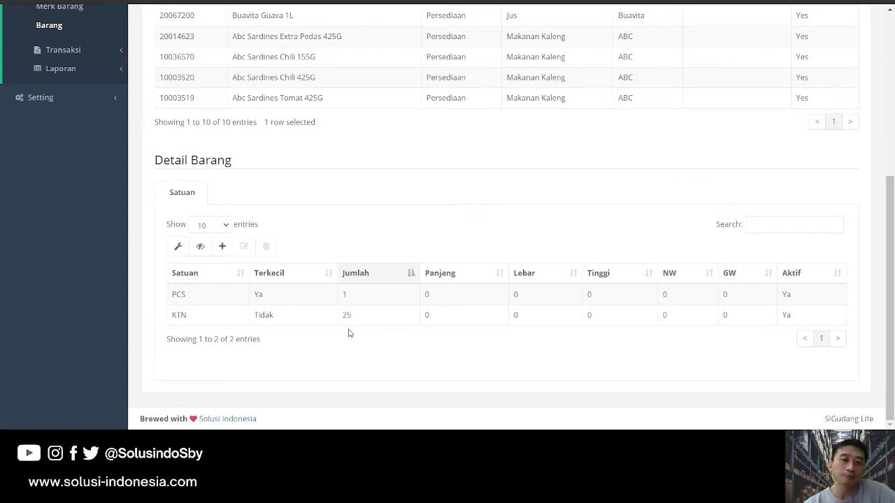
{"action": "scroll", "coordinate": [350, 335], "scroll_direction": "up", "scroll_amount": 2}
{"action": "scroll", "coordinate": [350, 346], "scroll_direction": "down", "scroll_amount": 3}
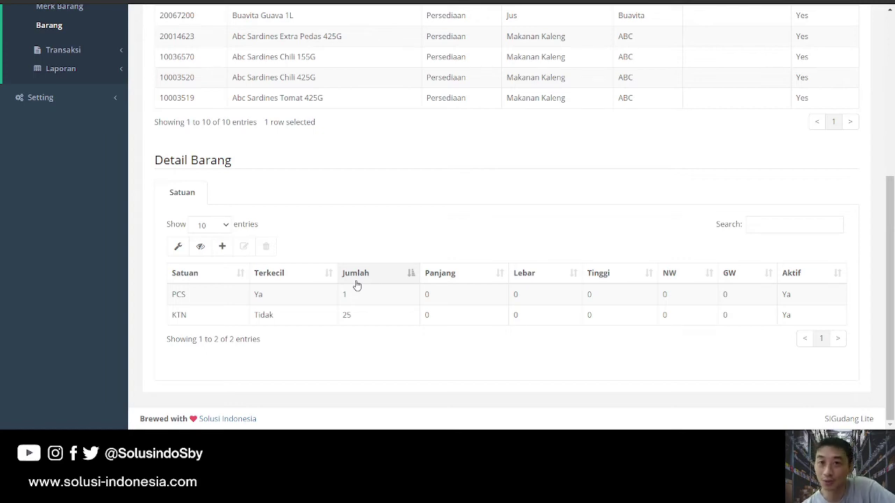
{"action": "scroll", "coordinate": [301, 272], "scroll_direction": "up", "scroll_amount": 1}
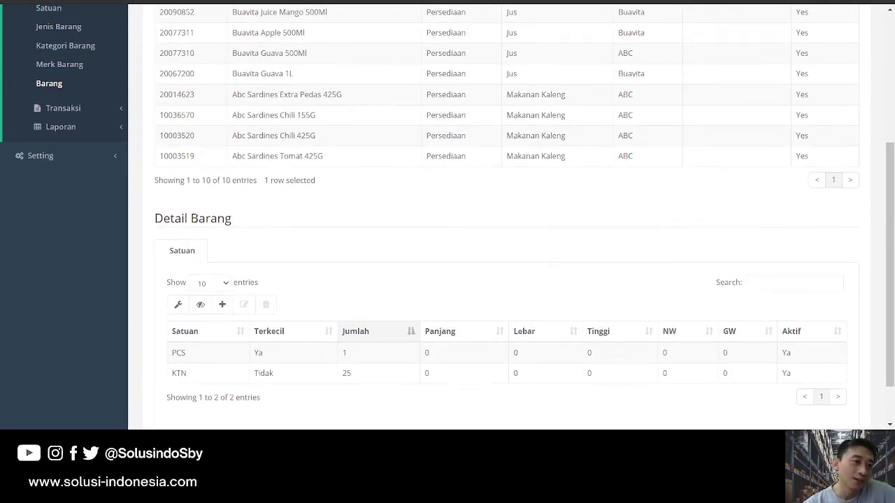
{"action": "scroll", "coordinate": [50, 56], "scroll_direction": "up", "scroll_amount": 1}
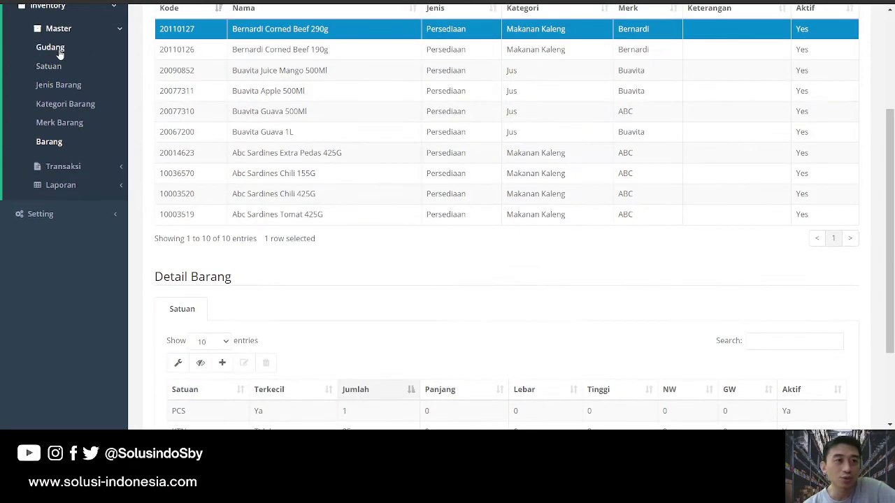
{"action": "left_click", "coordinate": [51, 47]}
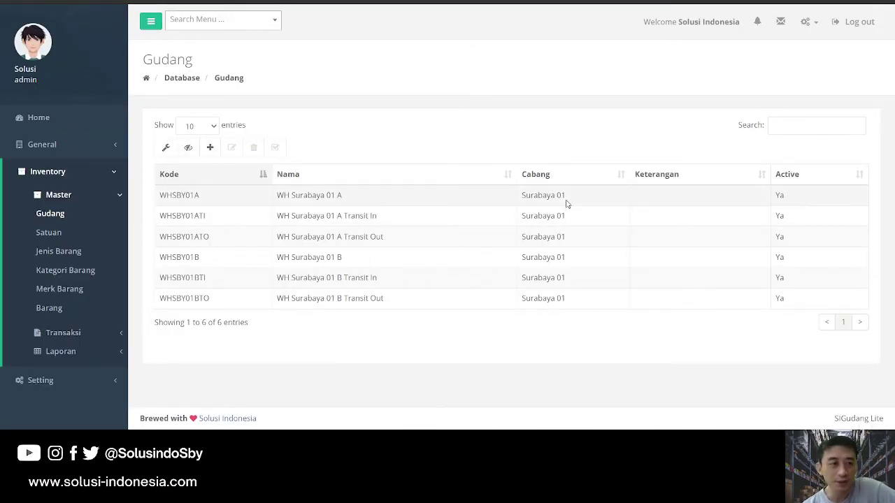
Glance at the Kategori Barang and Merk Barang lists, then swap Master for Transaksi pages.
{"action": "left_click", "coordinate": [74, 274]}
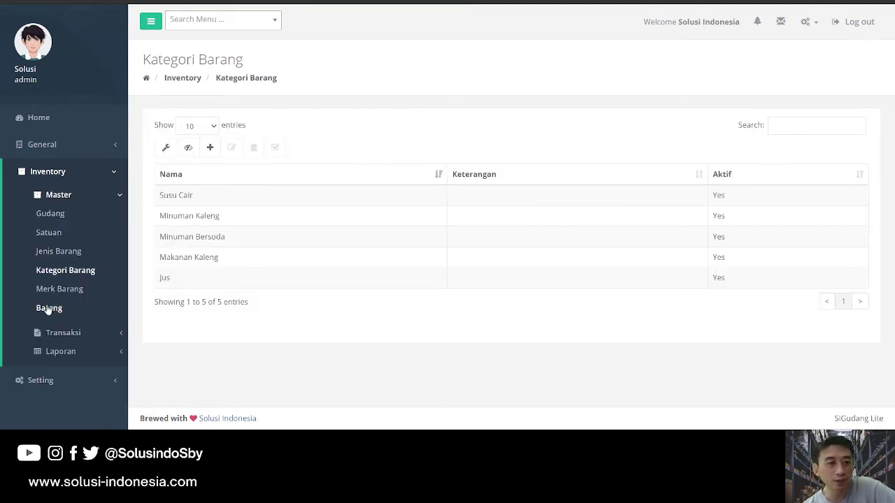
{"action": "left_click", "coordinate": [60, 290]}
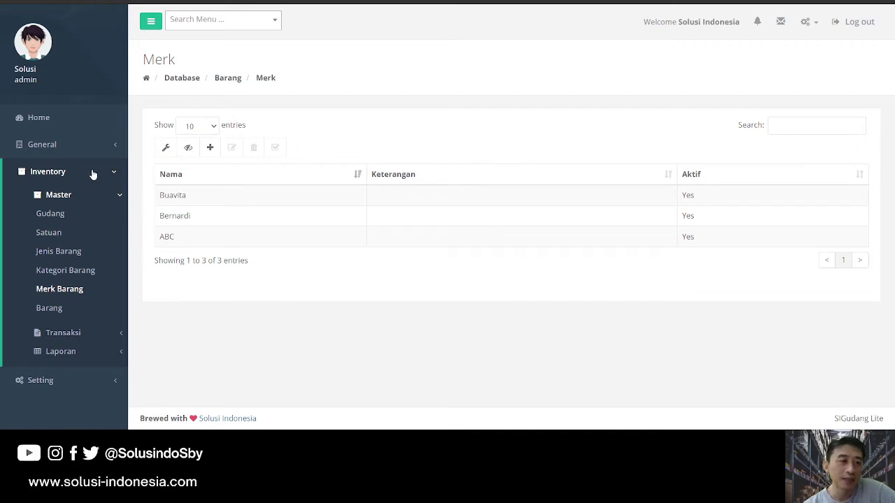
{"action": "left_click", "coordinate": [80, 199]}
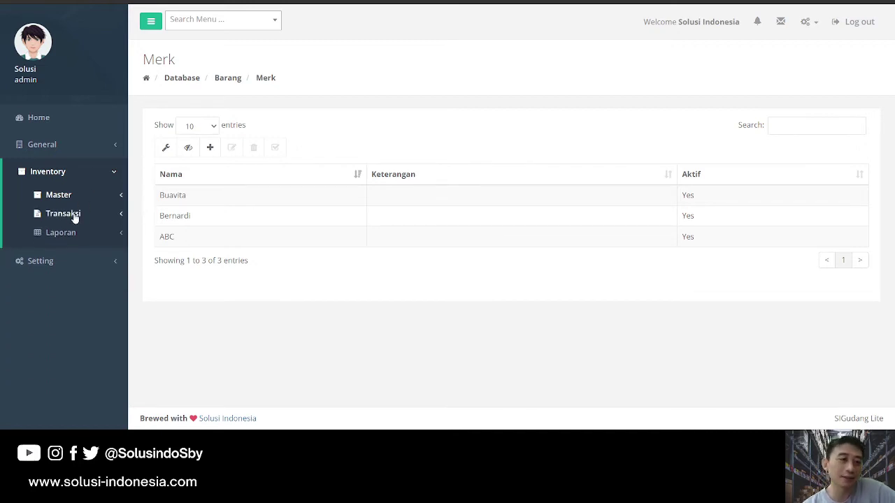
{"action": "left_click", "coordinate": [74, 217]}
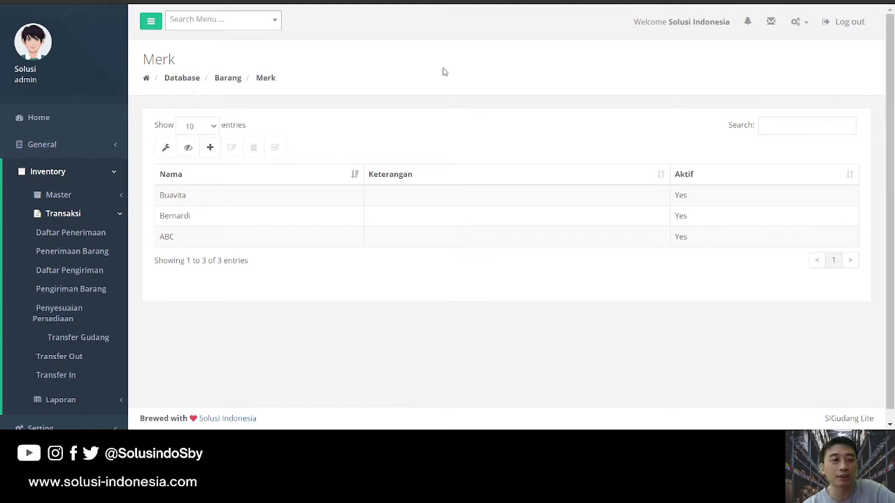
Visit Daftar Penerimaan, Penerimaan Barang and Daftar Pengiriman, finishing on Pengiriman Barang.
{"action": "left_click", "coordinate": [70, 235]}
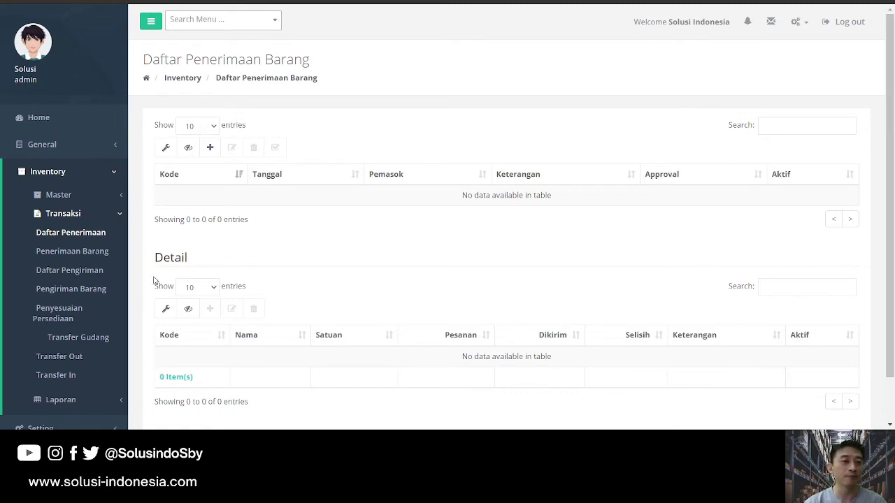
{"action": "left_click", "coordinate": [83, 252]}
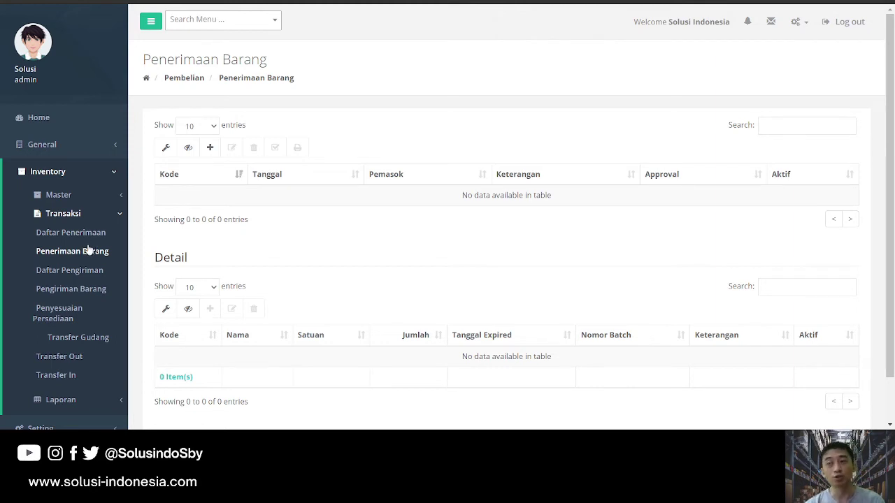
{"action": "left_click", "coordinate": [75, 290]}
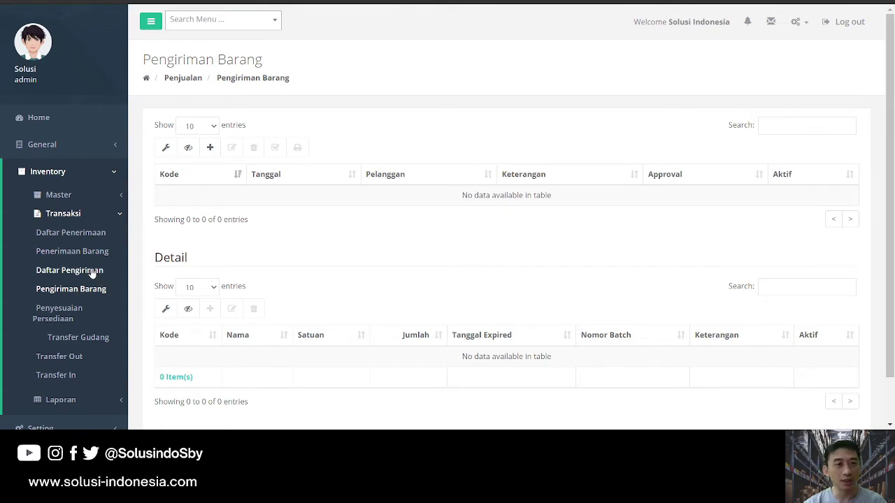
{"action": "left_click", "coordinate": [93, 273]}
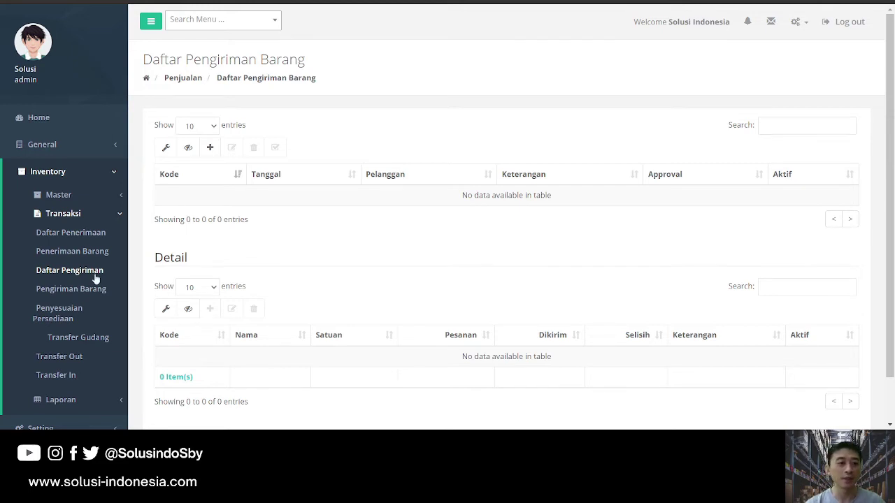
{"action": "left_click", "coordinate": [91, 288]}
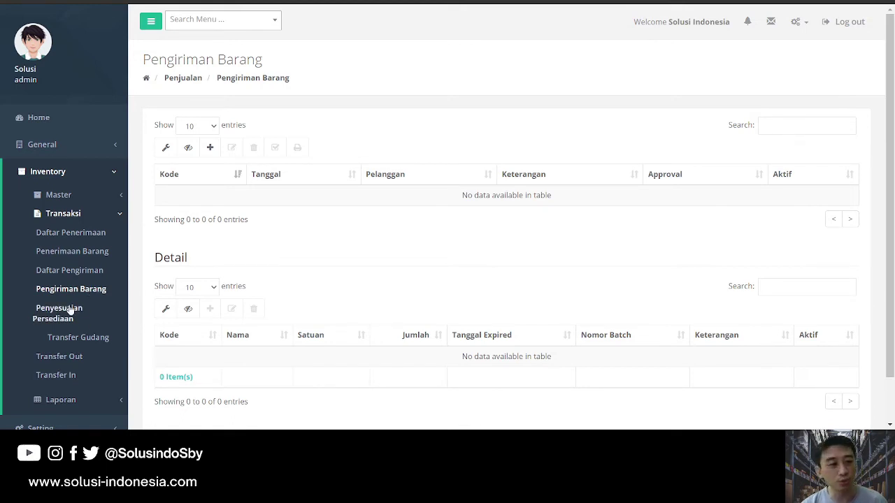
Load the item details of adjustment STO/2107/0001 in Penyesuaian Persediaan, then open Transfer Gudang.
{"action": "left_click", "coordinate": [70, 311]}
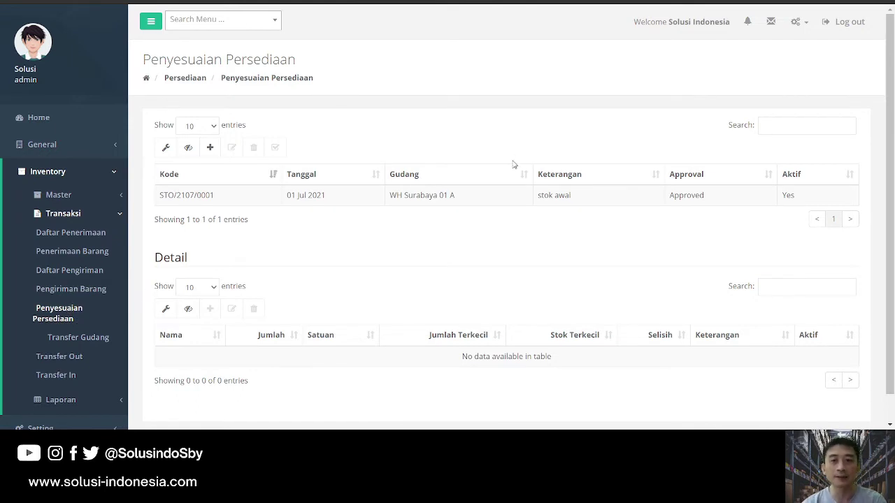
{"action": "scroll", "coordinate": [523, 193], "scroll_direction": "down", "scroll_amount": 1}
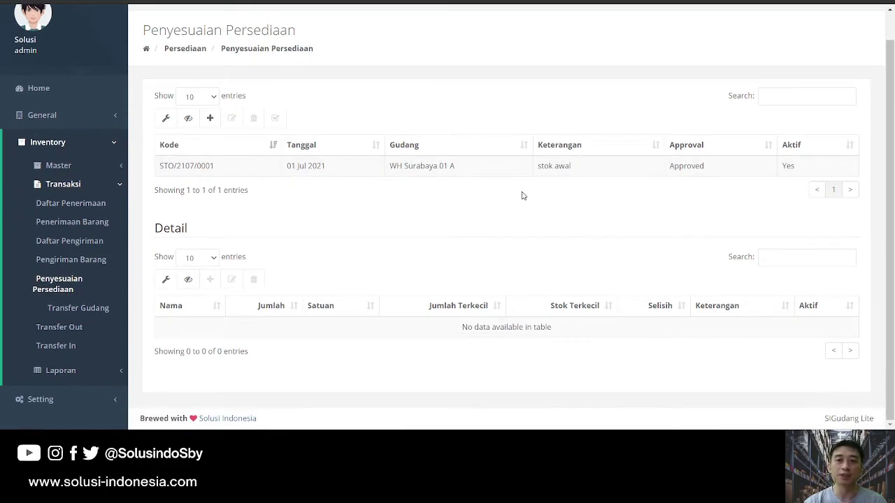
{"action": "left_click", "coordinate": [589, 168]}
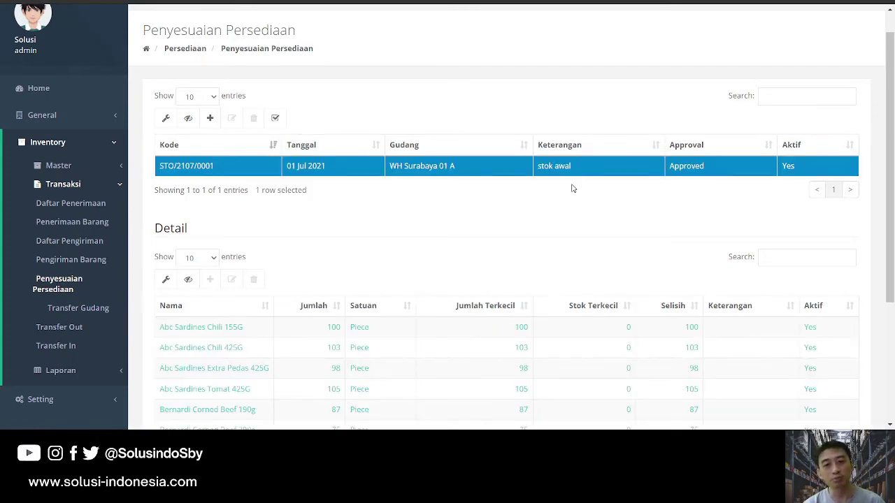
{"action": "scroll", "coordinate": [571, 188], "scroll_direction": "down", "scroll_amount": 1}
{"action": "scroll", "coordinate": [447, 256], "scroll_direction": "down", "scroll_amount": 1}
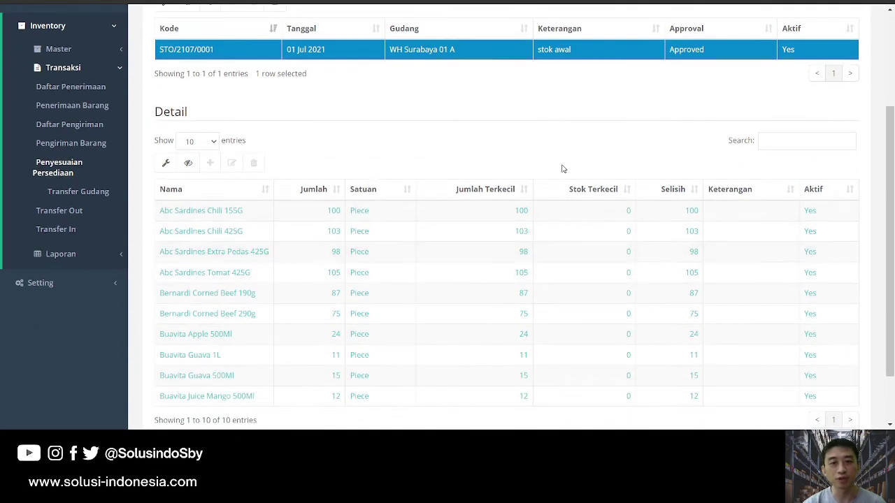
{"action": "scroll", "coordinate": [429, 219], "scroll_direction": "down", "scroll_amount": 1}
{"action": "scroll", "coordinate": [553, 266], "scroll_direction": "up", "scroll_amount": 4}
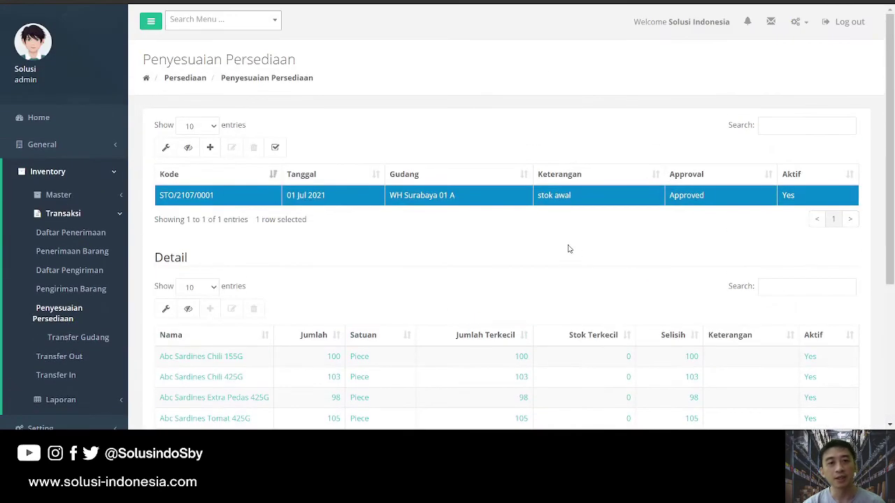
{"action": "scroll", "coordinate": [417, 175], "scroll_direction": "down", "scroll_amount": 2}
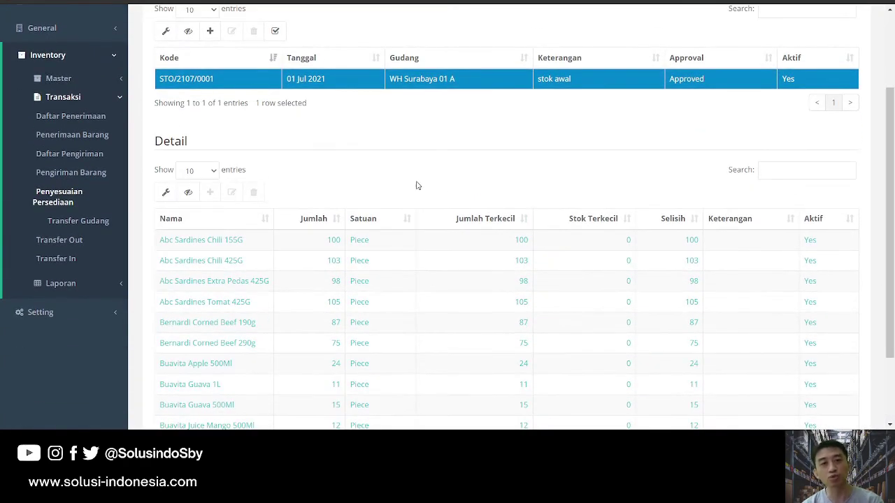
{"action": "left_click", "coordinate": [93, 222]}
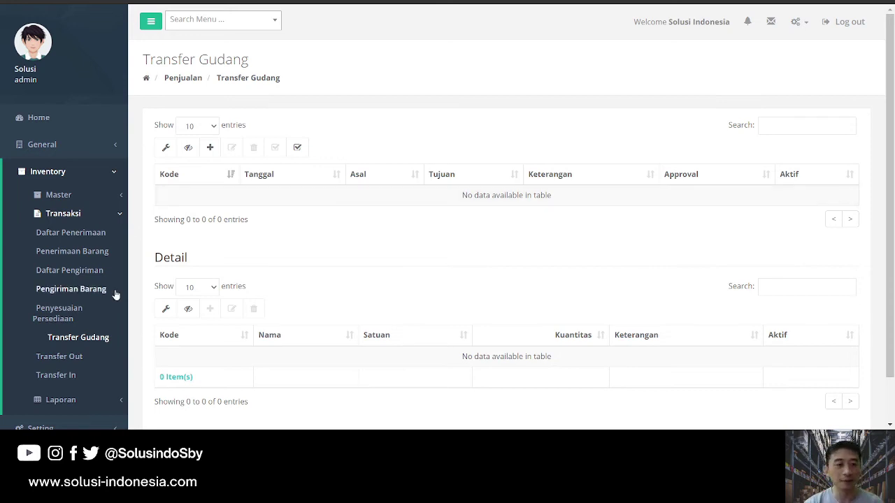
View the items of TO/2107/0001 under Transfer Out, then open Transfer In.
{"action": "scroll", "coordinate": [112, 297], "scroll_direction": "down", "scroll_amount": 1}
{"action": "left_click", "coordinate": [62, 307]}
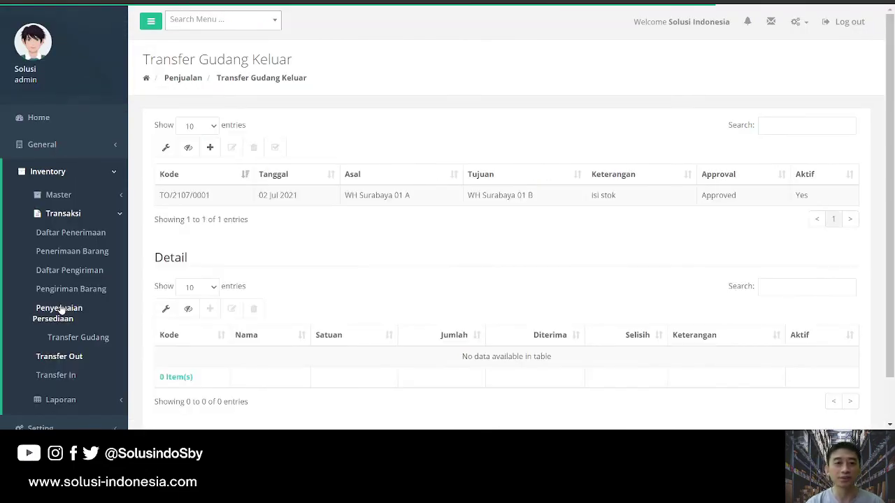
{"action": "left_click", "coordinate": [386, 202]}
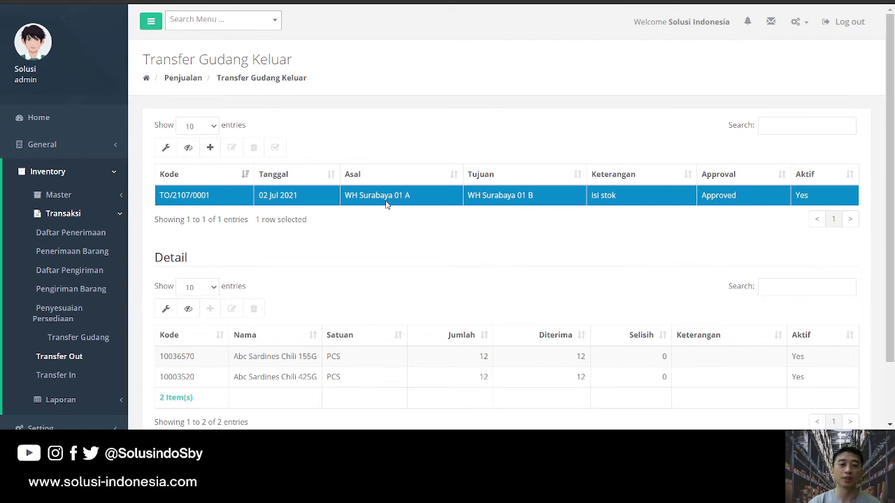
{"action": "left_click", "coordinate": [50, 376]}
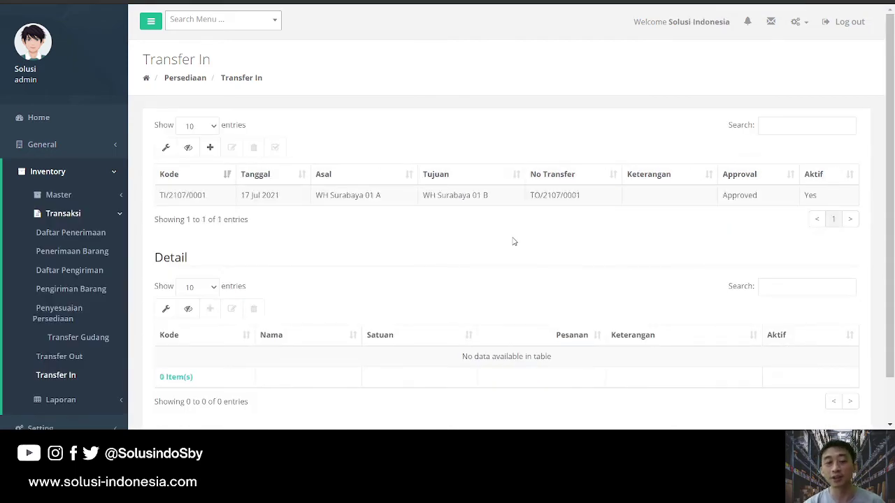
{"action": "scroll", "coordinate": [79, 283], "scroll_direction": "down", "scroll_amount": 1}
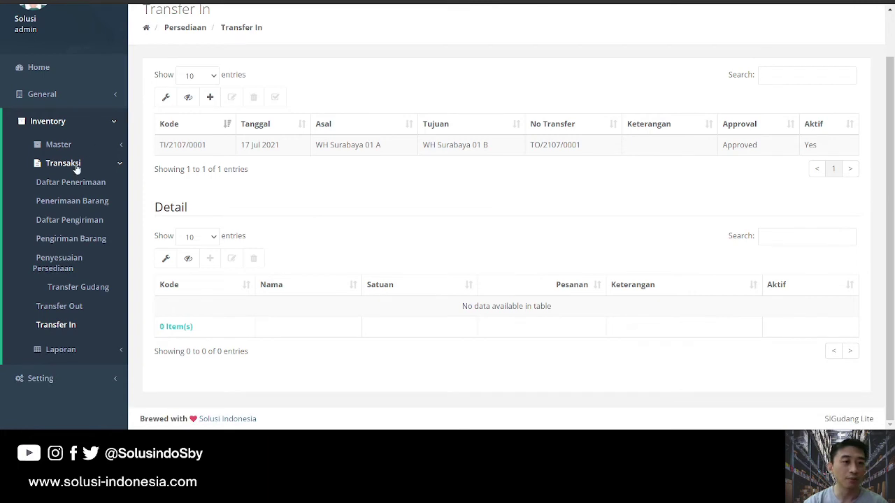
Open Saldo Akhir Barang under Laporan, toggle its filter, then view Kartu Stok and Umur Barang.
{"action": "left_click", "coordinate": [76, 165]}
{"action": "left_click", "coordinate": [67, 184]}
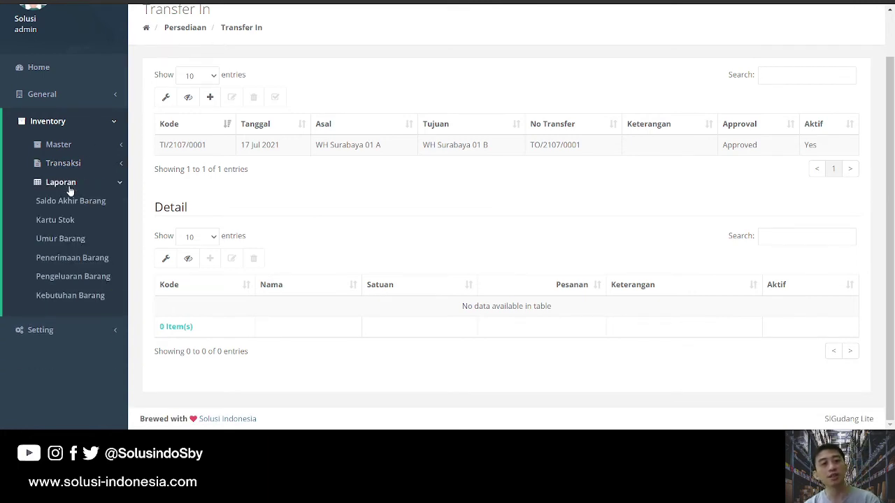
{"action": "left_click", "coordinate": [100, 203]}
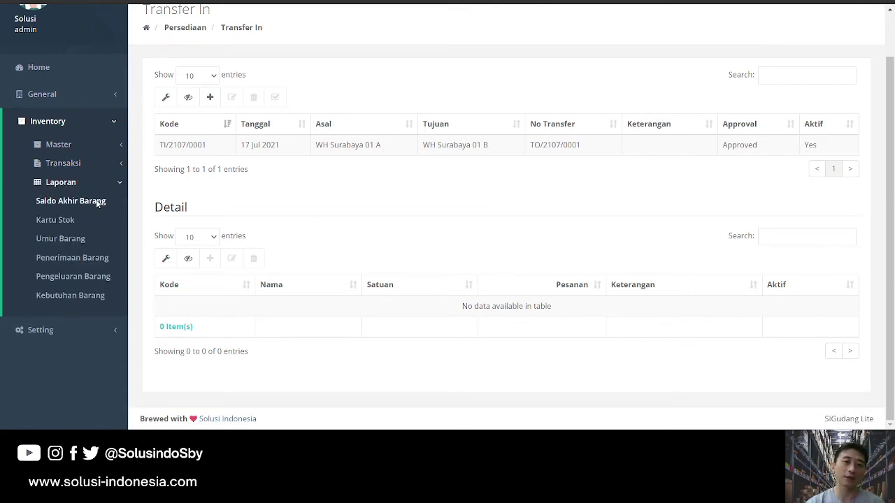
{"action": "scroll", "coordinate": [371, 241], "scroll_direction": "down", "scroll_amount": 2}
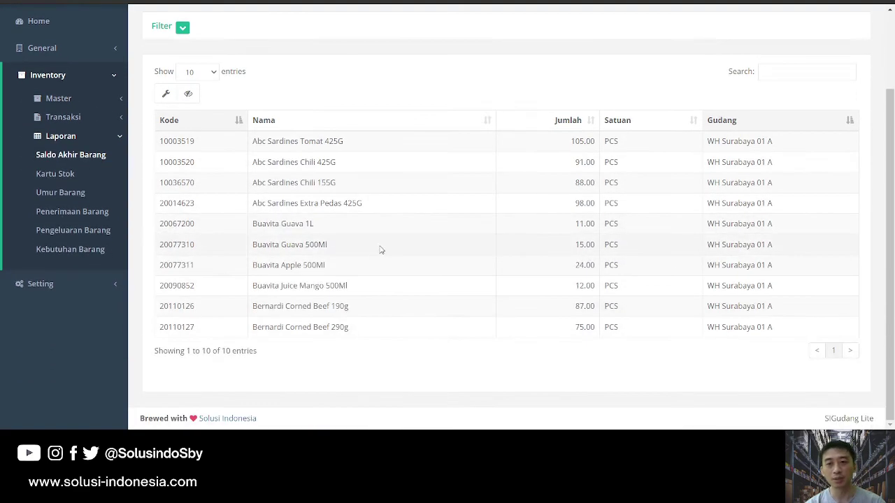
{"action": "scroll", "coordinate": [260, 221], "scroll_direction": "up", "scroll_amount": 1}
{"action": "left_click", "coordinate": [183, 85]}
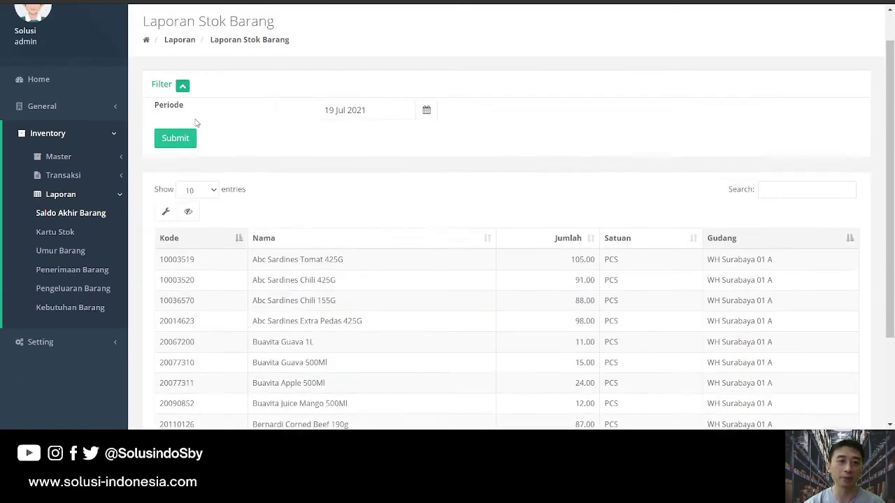
{"action": "scroll", "coordinate": [279, 275], "scroll_direction": "down", "scroll_amount": 1}
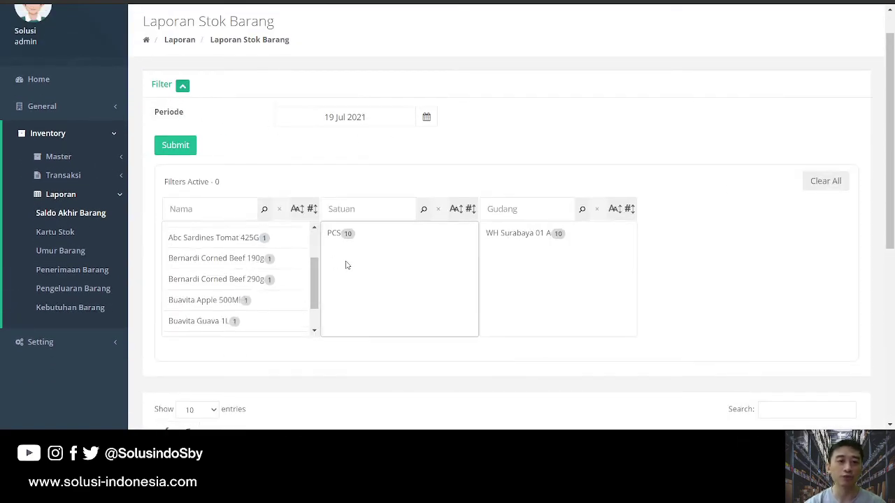
{"action": "left_click", "coordinate": [185, 88]}
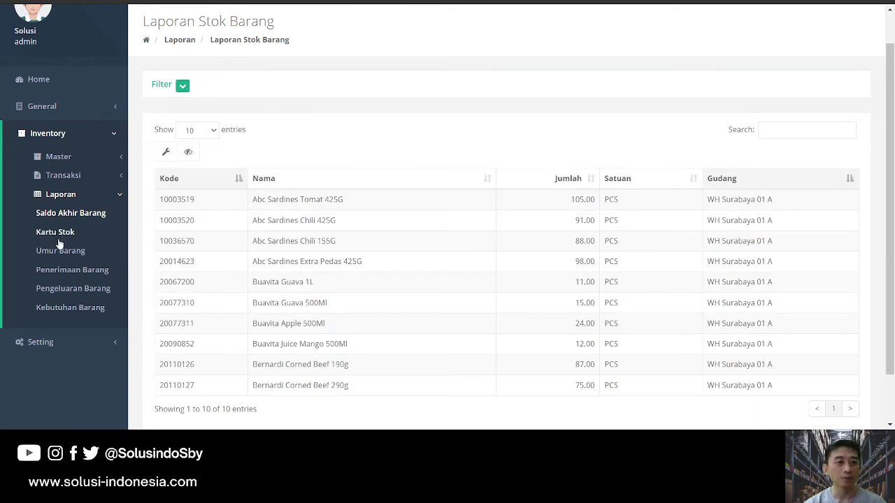
{"action": "left_click", "coordinate": [61, 238]}
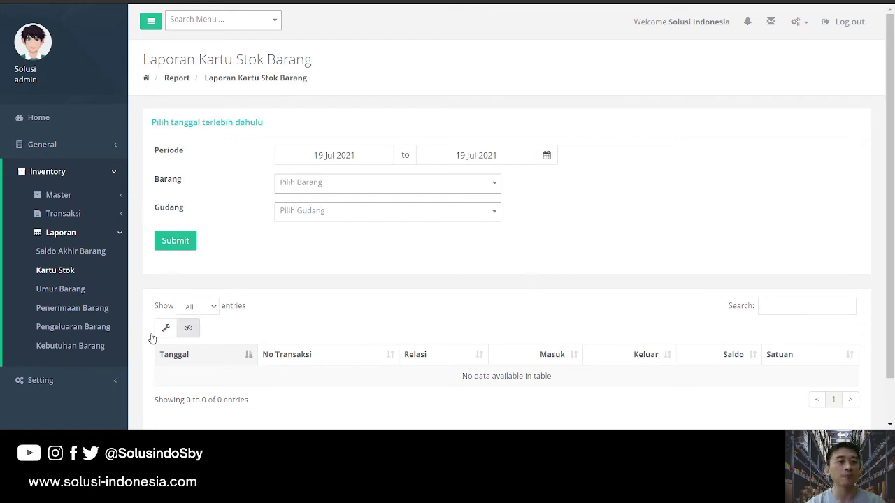
{"action": "left_click", "coordinate": [67, 297]}
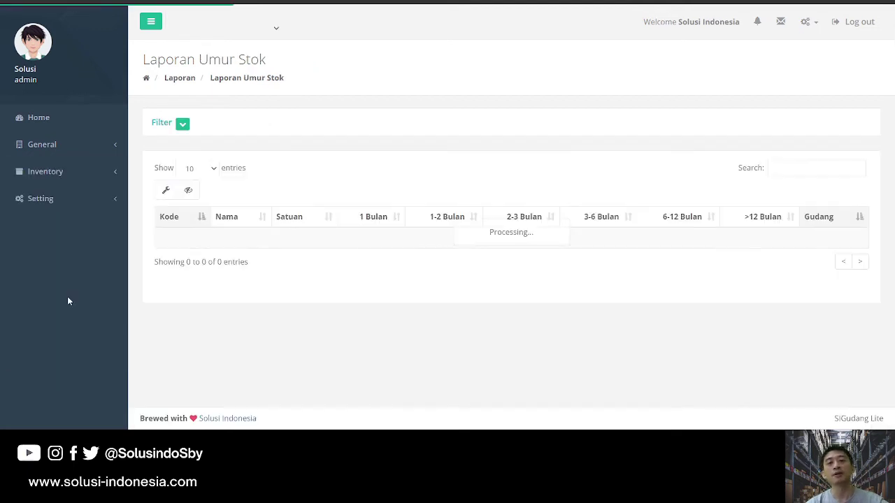